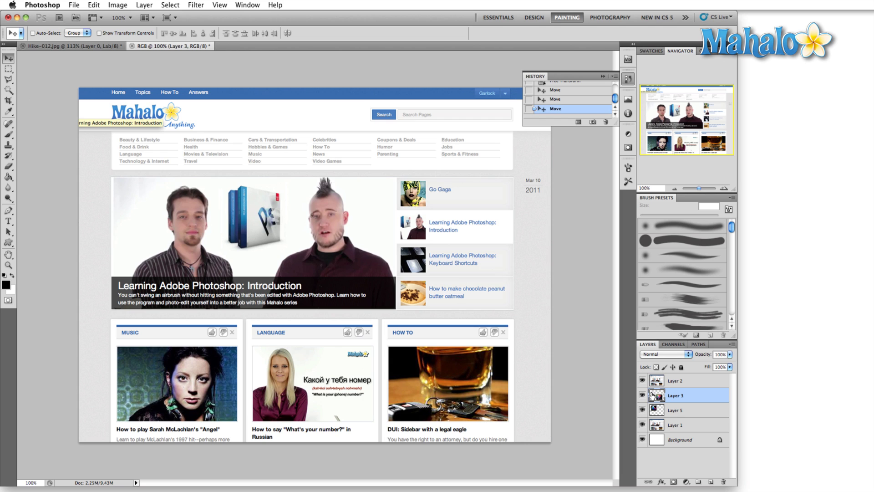
Step: Hide Layer 2 to show the colour-space diagrams and switch to the Hike-012.jpg document
click(643, 382)
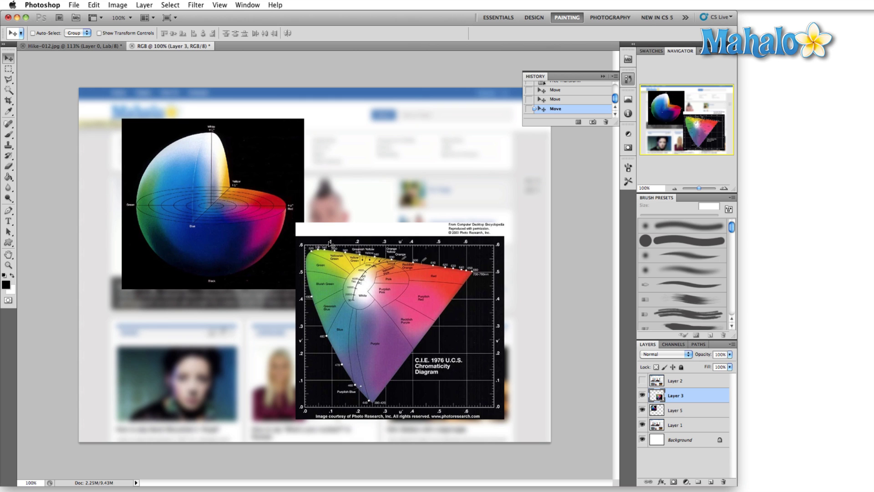
click(84, 46)
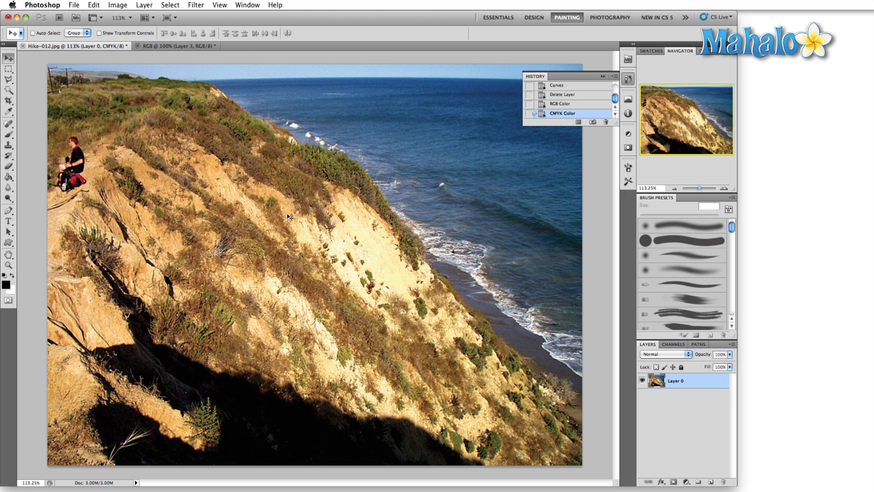
Step: Convert the Hike-012 photo from CMYK back to RGB Color mode
click(129, 7)
mouse_move(123, 15)
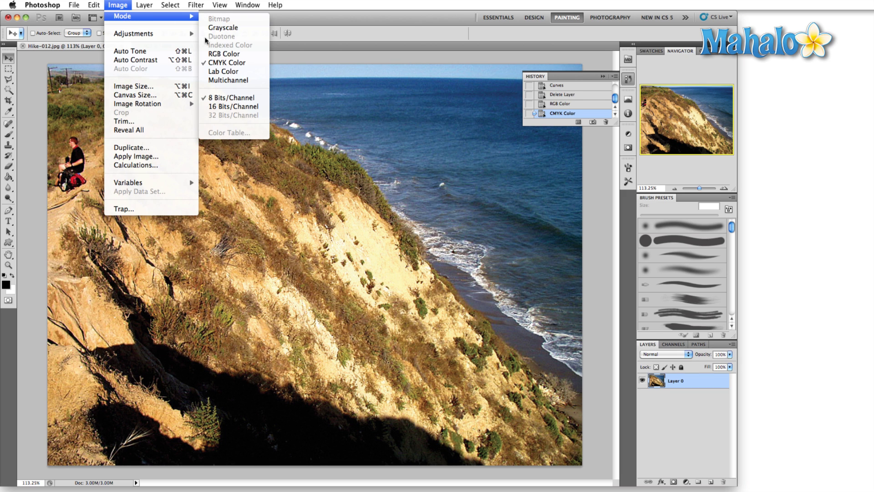
click(213, 54)
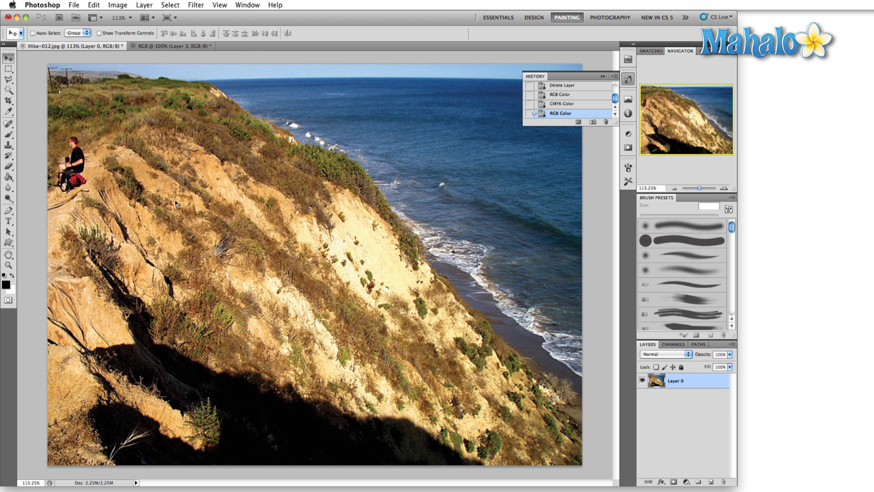
click(196, 5)
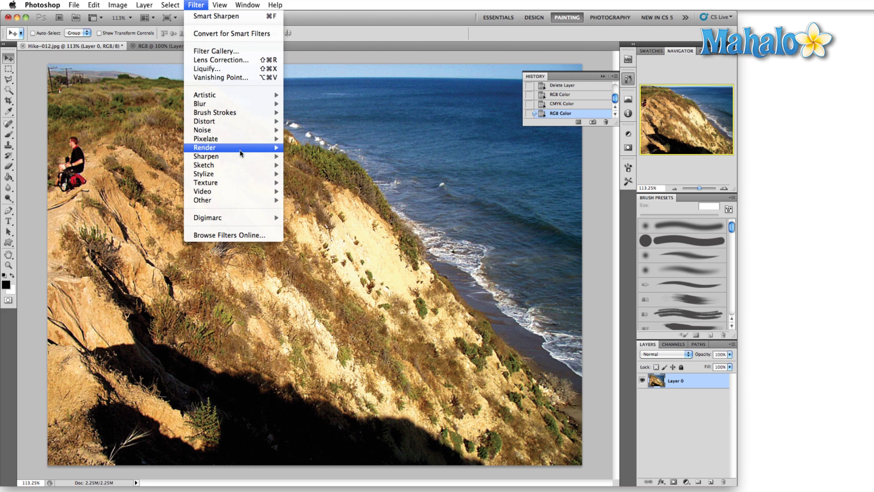
mouse_move(232, 156)
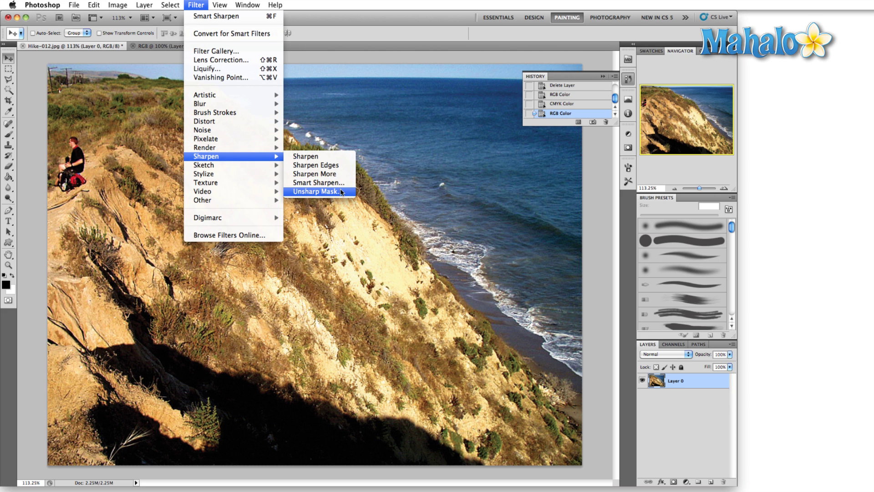
Step: Apply Smart Sharpen with a 64-pixel radius and amount 54, previewing the hiker
click(338, 184)
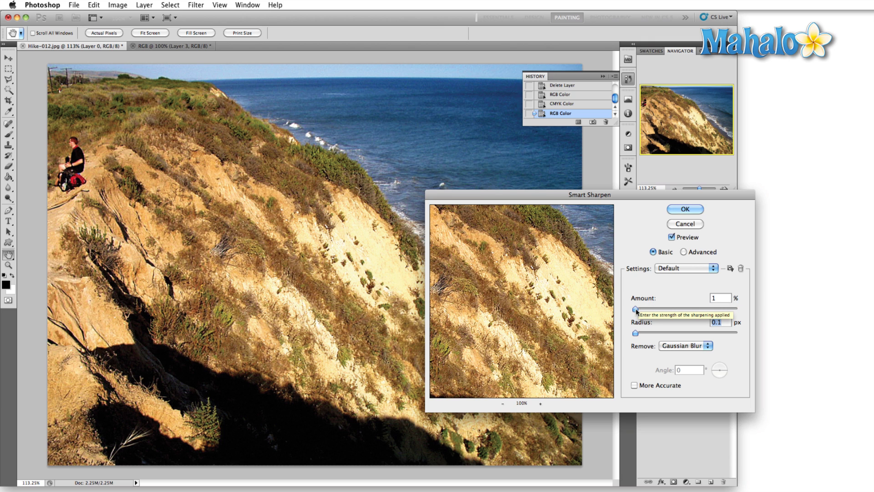
drag(636, 309, 650, 310)
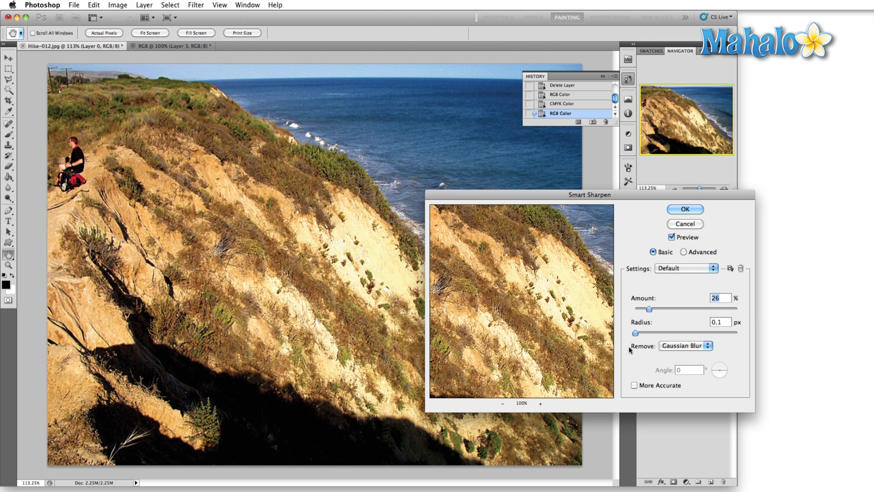
drag(636, 333, 659, 335)
mouse_move(649, 309)
mouse_down()
mouse_move(686, 310)
mouse_move(657, 311)
mouse_move(643, 336)
mouse_move(660, 336)
mouse_move(646, 334)
mouse_move(655, 310)
mouse_up()
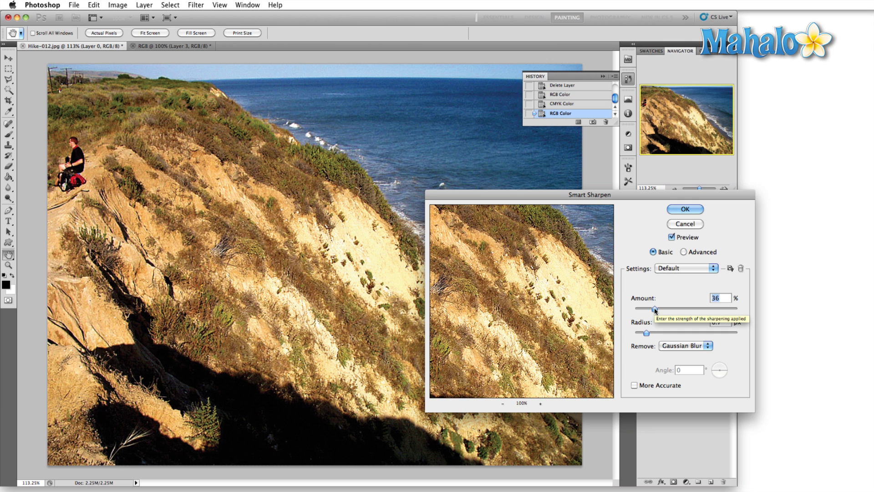
mouse_move(654, 309)
mouse_down()
mouse_move(680, 311)
mouse_move(659, 309)
mouse_up()
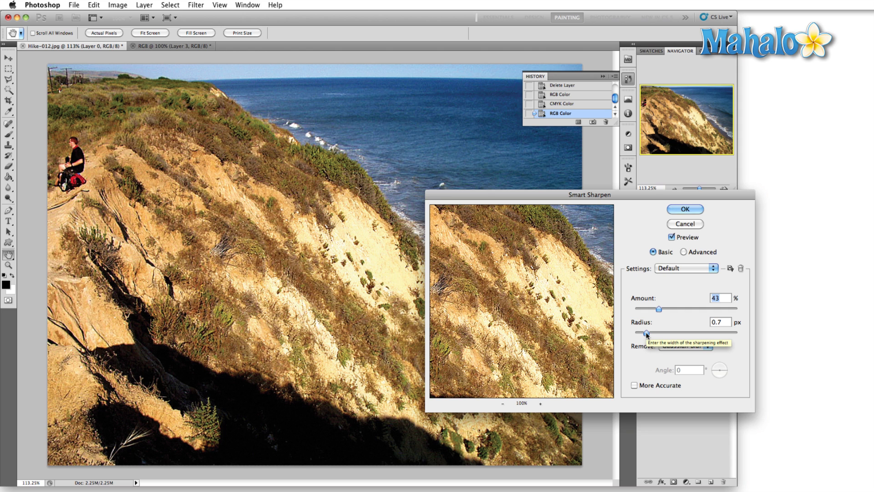
drag(646, 333, 738, 335)
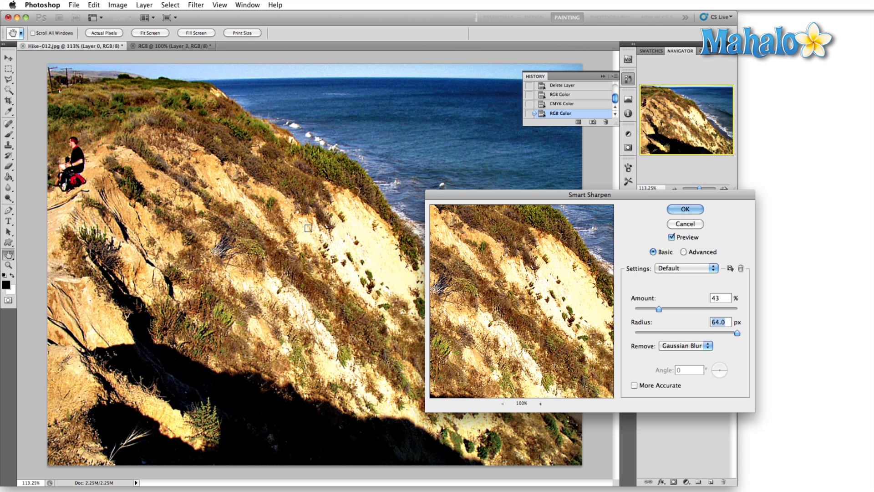
click(162, 193)
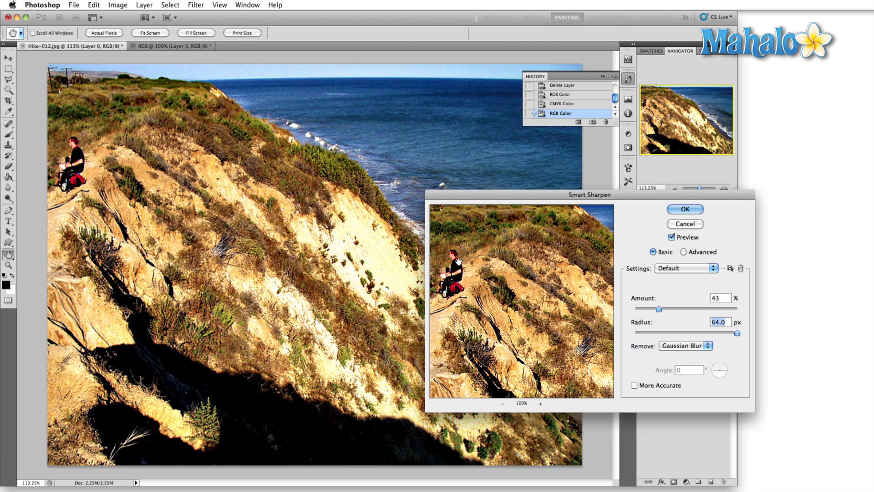
key(shift+Tab)
text(54)
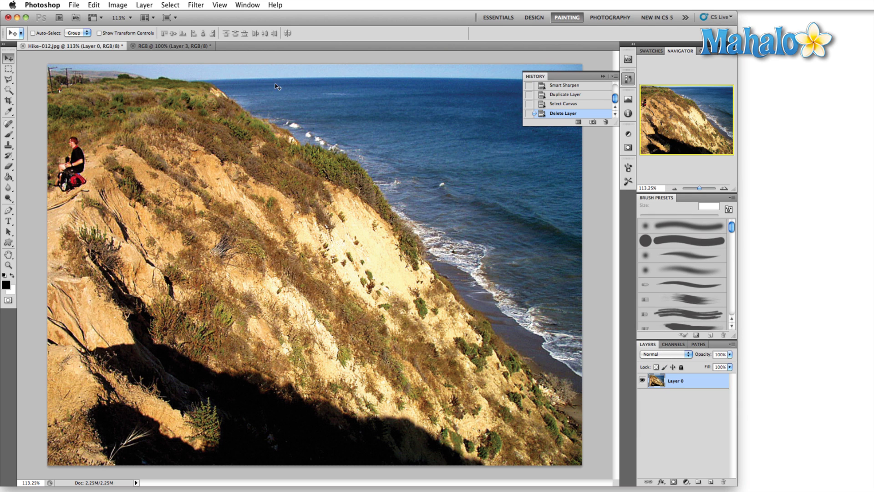
Step: Paste the sharpened image as Layer 1, duplicate Layer 0, and hide Layer 1
key(ctrl+v)
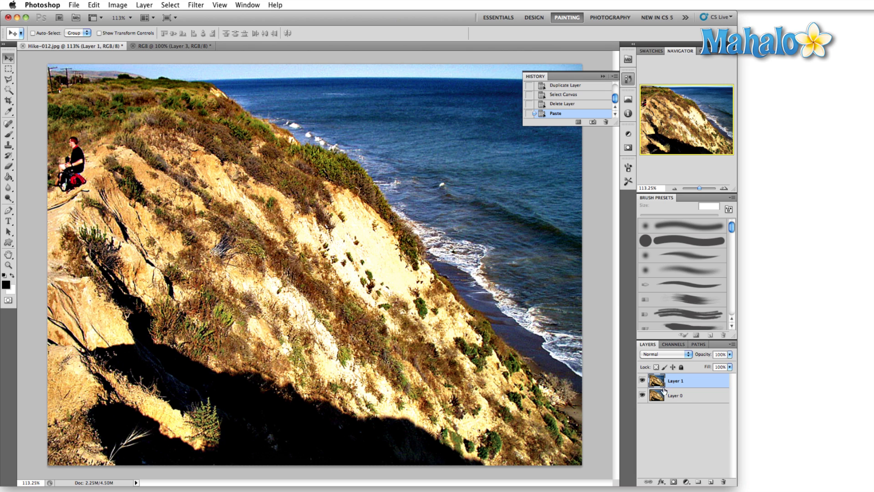
drag(691, 397, 710, 481)
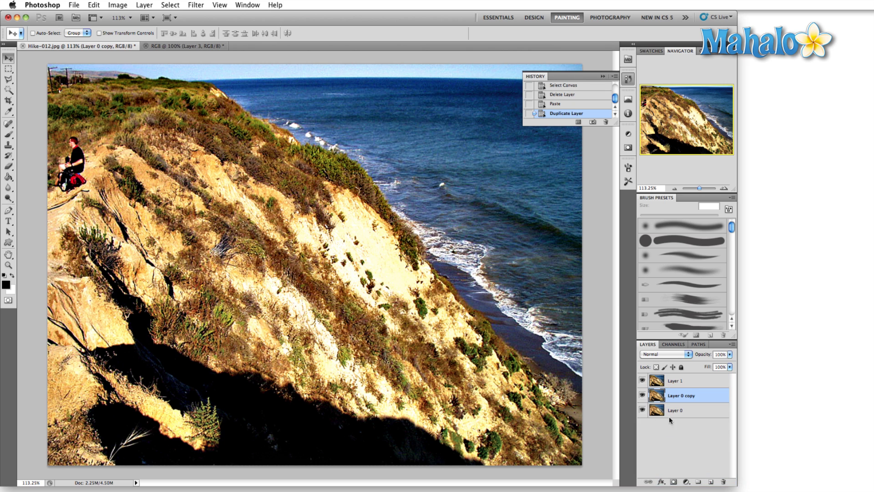
click(642, 379)
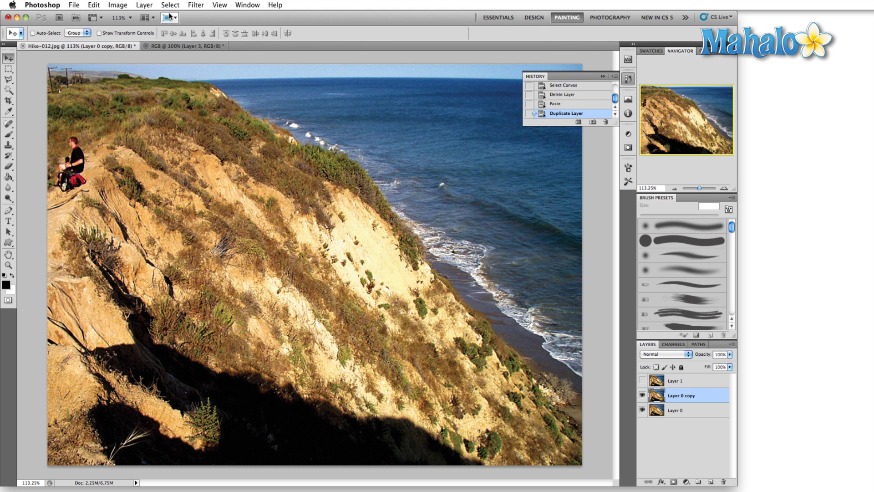
Step: Convert the image to Lab Color without merging the layers
click(119, 6)
mouse_move(123, 16)
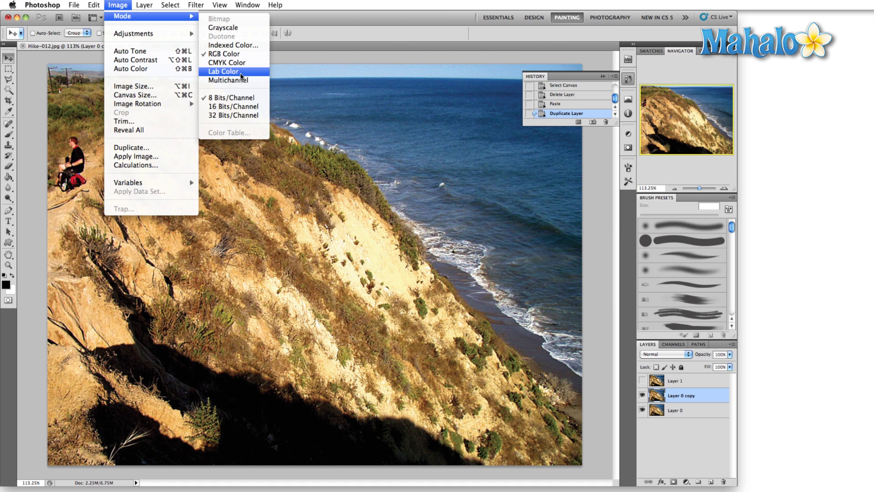
click(236, 59)
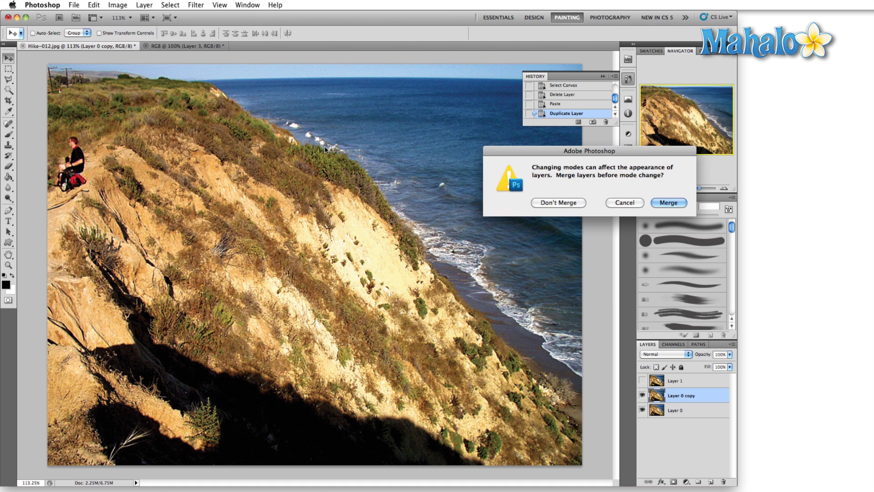
click(549, 201)
click(674, 345)
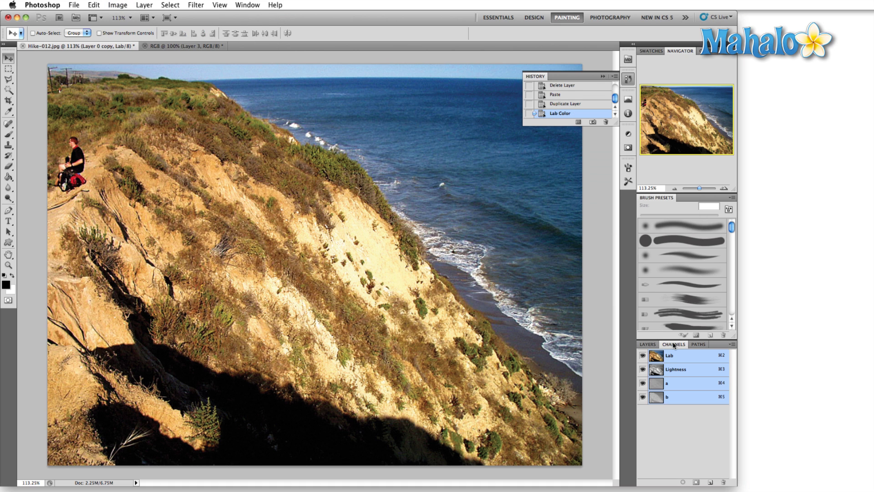
Step: Apply Smart Sharpen (54%, 64 px) to the Lightness channel only, then reselect the Lab composite
click(695, 374)
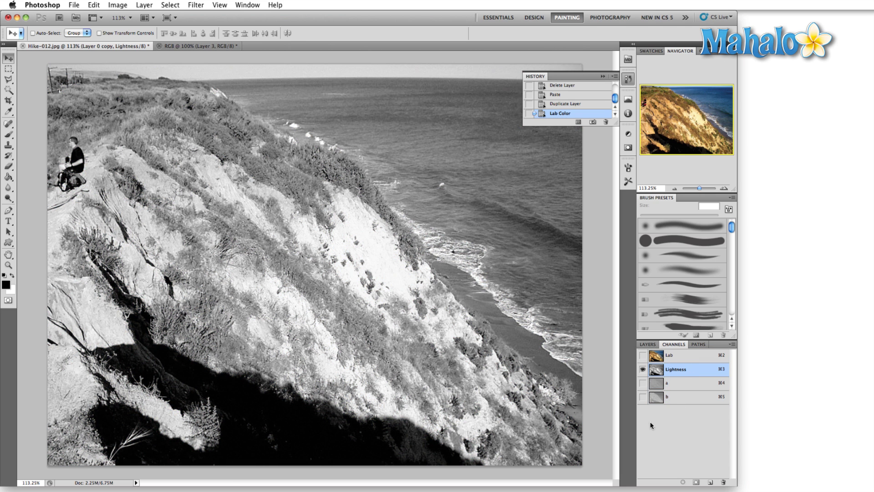
click(169, 4)
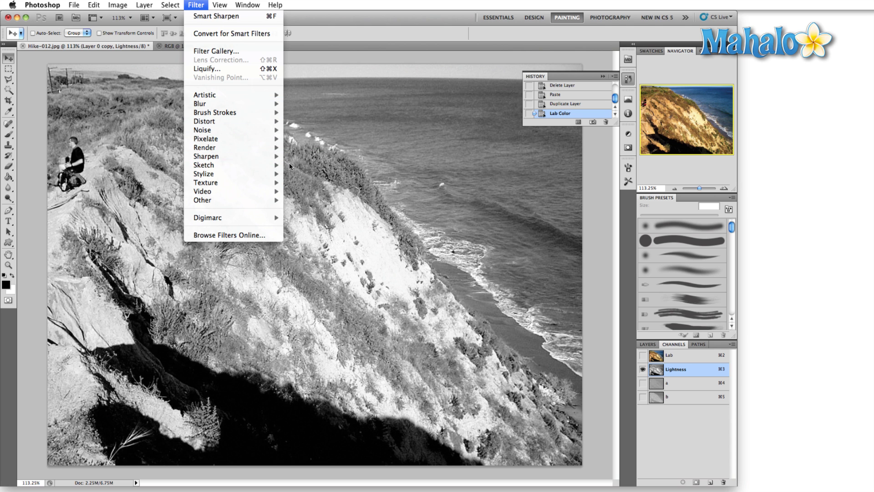
mouse_move(232, 156)
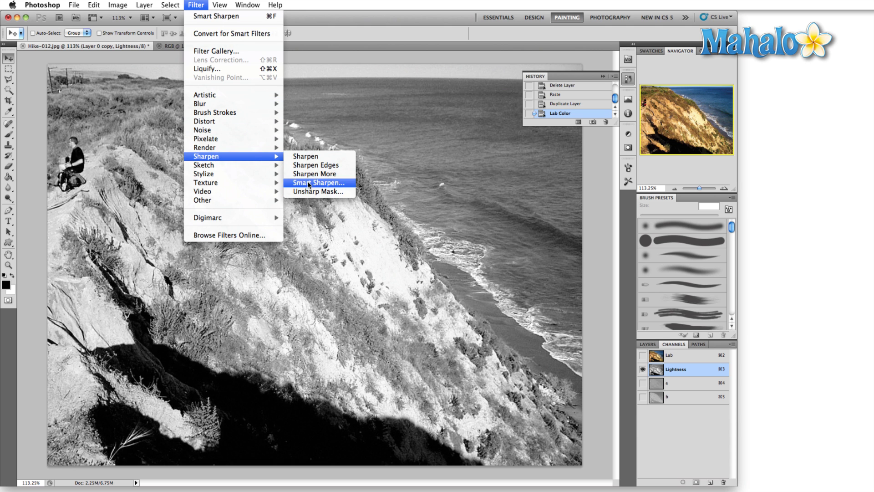
click(308, 184)
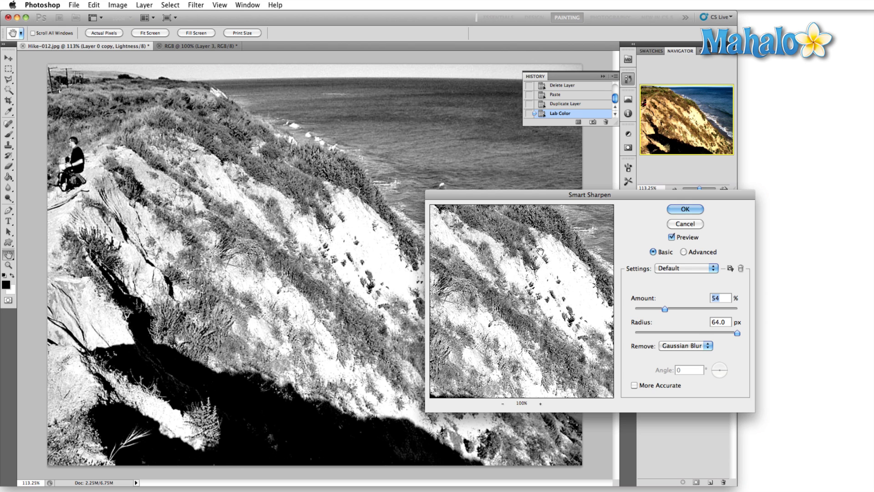
click(689, 213)
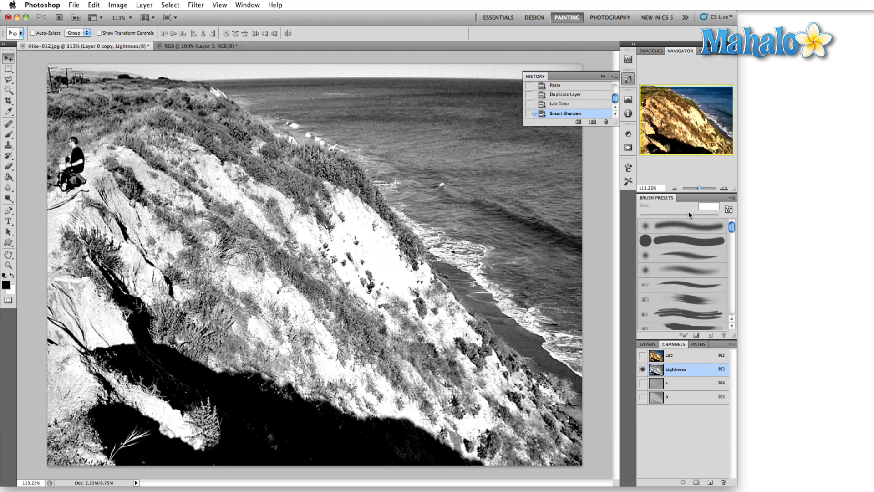
click(683, 362)
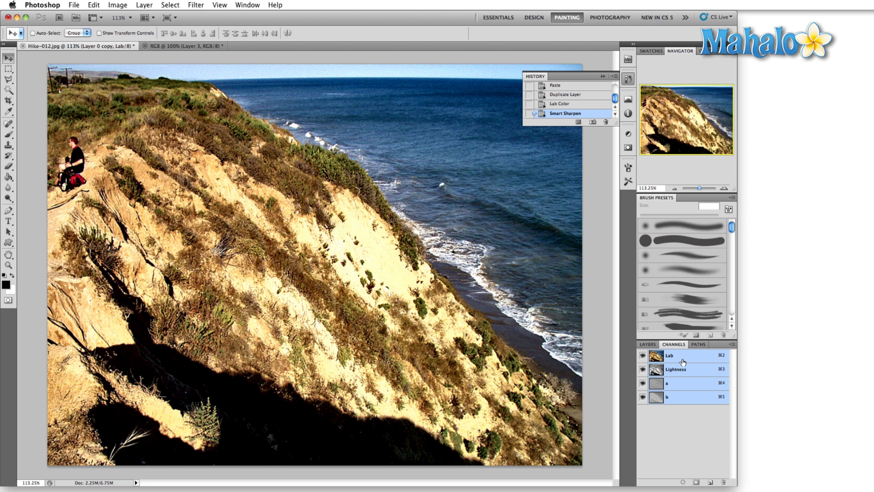
click(646, 345)
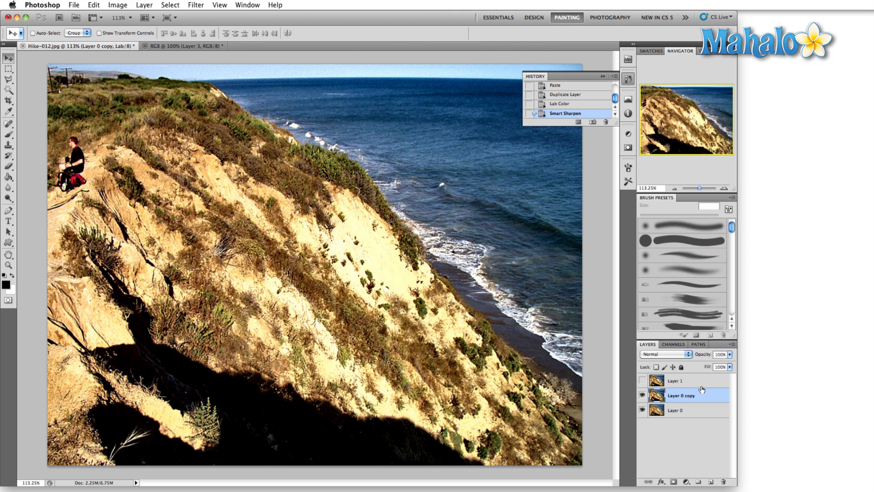
drag(703, 395, 697, 373)
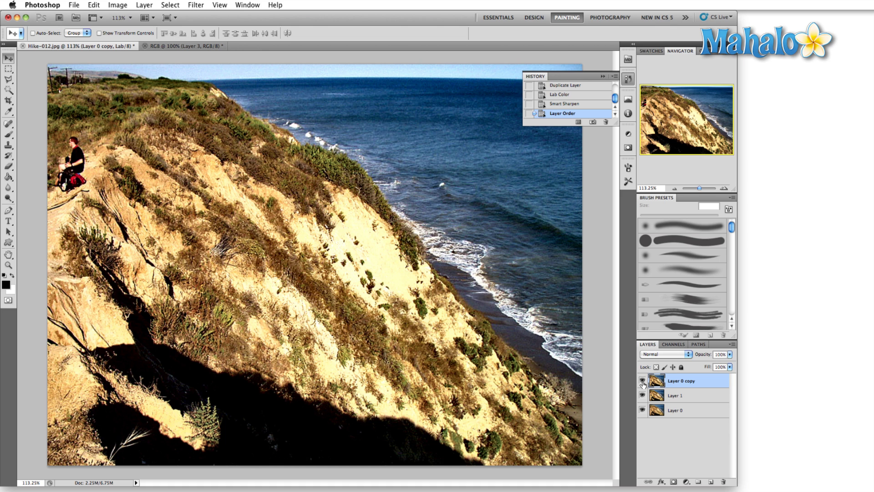
click(643, 382)
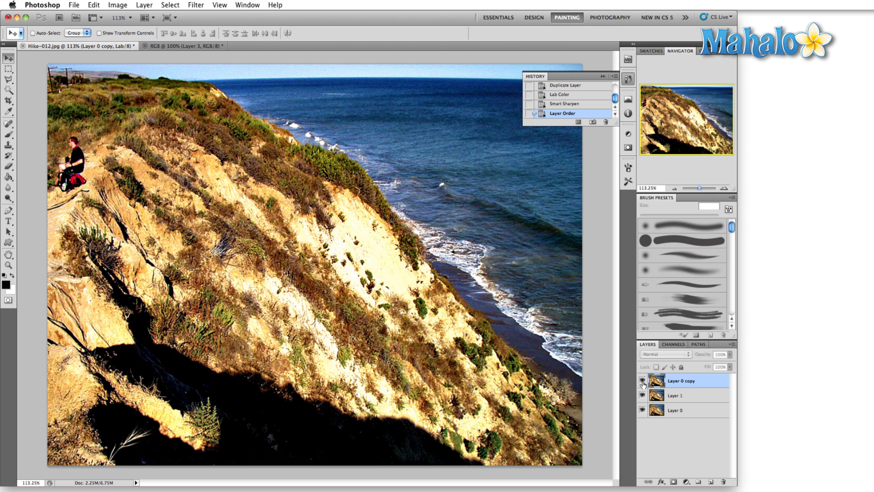
click(642, 383)
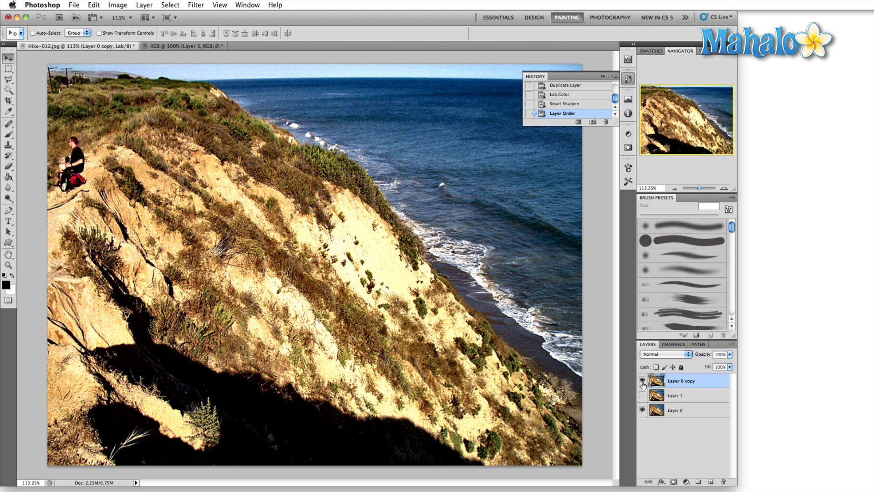
click(643, 382)
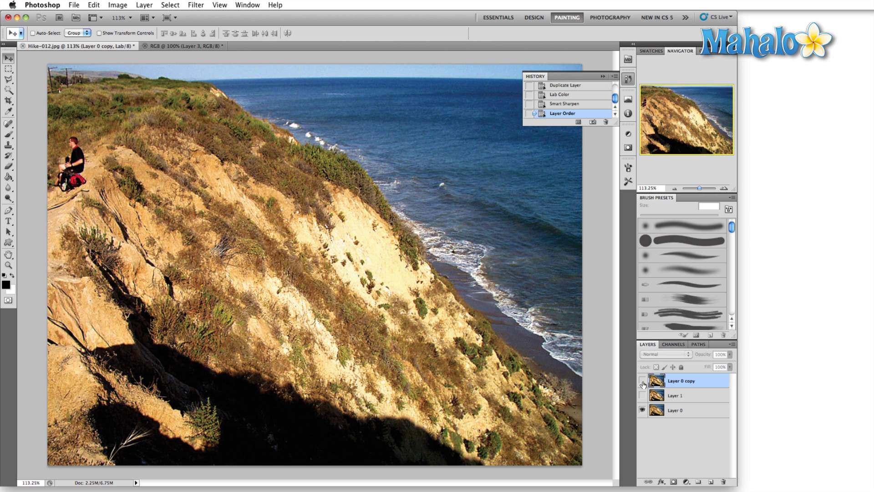
click(643, 383)
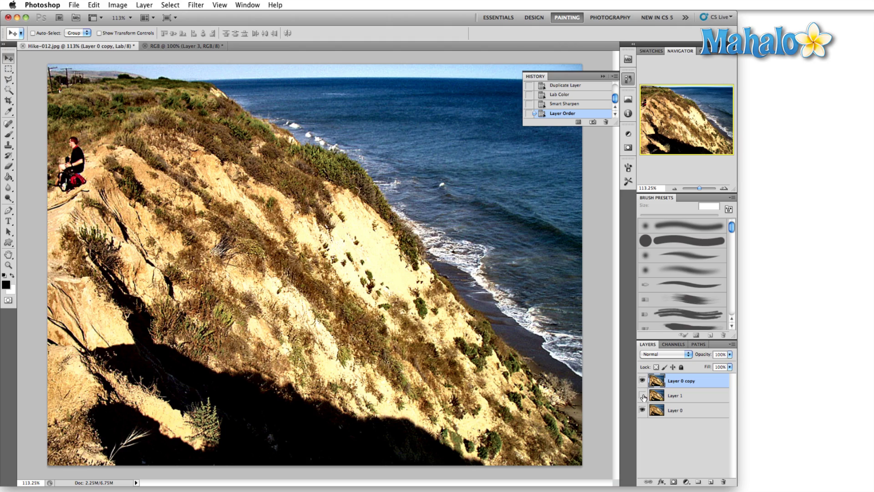
click(643, 396)
Step: Zoom in on the hiker and toggle Layer 0 copy on and off to compare sharpening
scroll(114, 228, up, 3)
scroll(112, 224, up, 2)
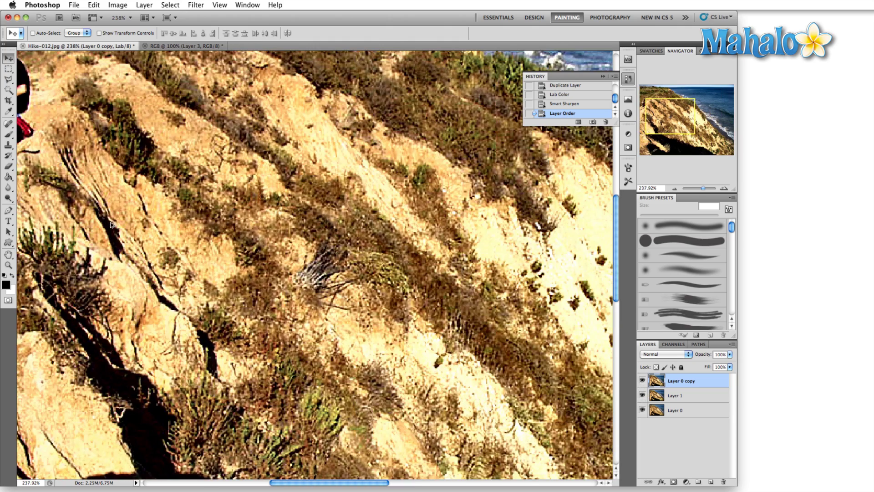
drag(111, 224, 366, 342)
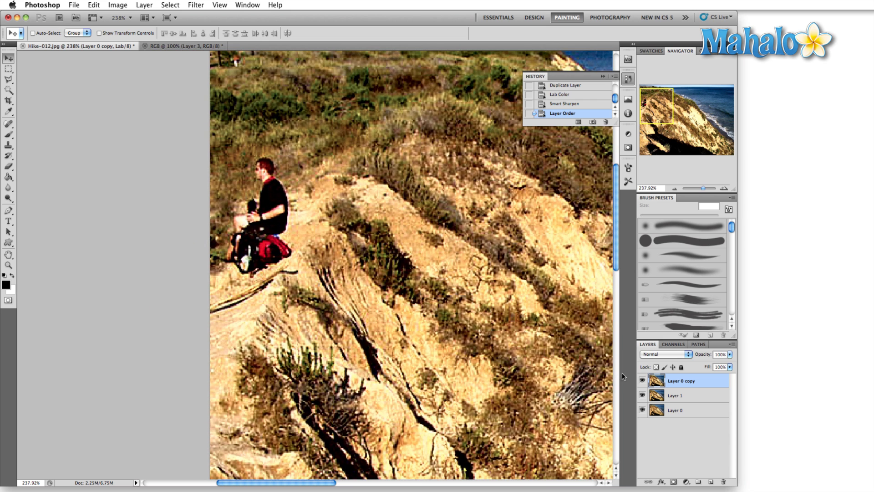
click(643, 383)
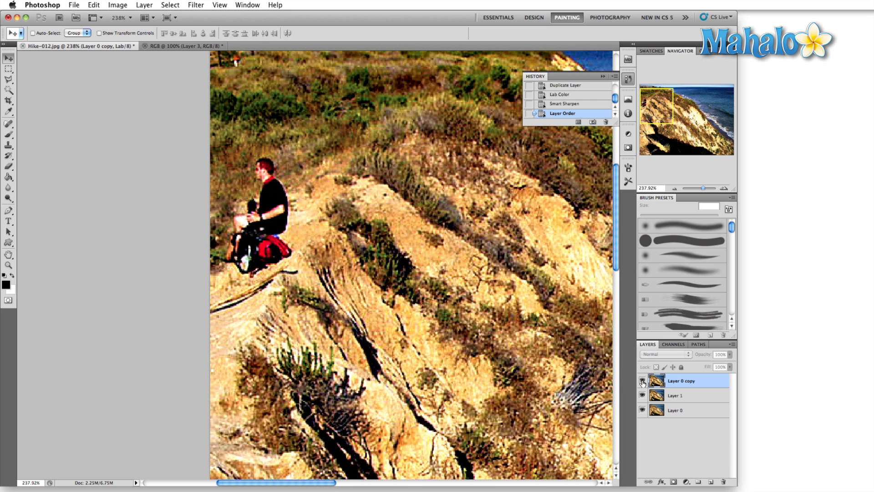
click(643, 383)
click(643, 383)
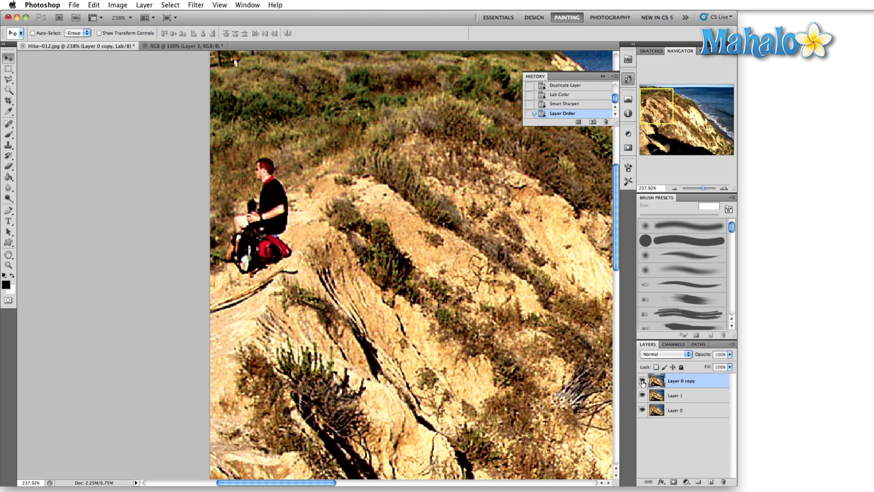
click(643, 383)
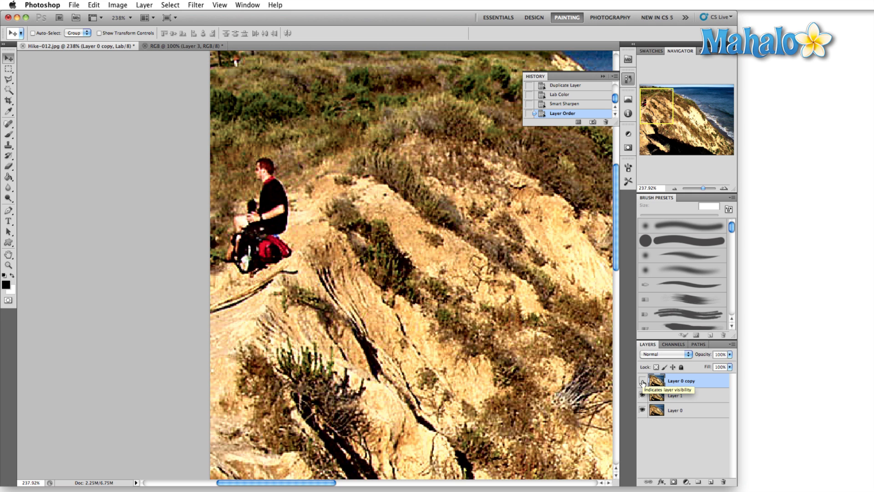
click(643, 383)
click(643, 383)
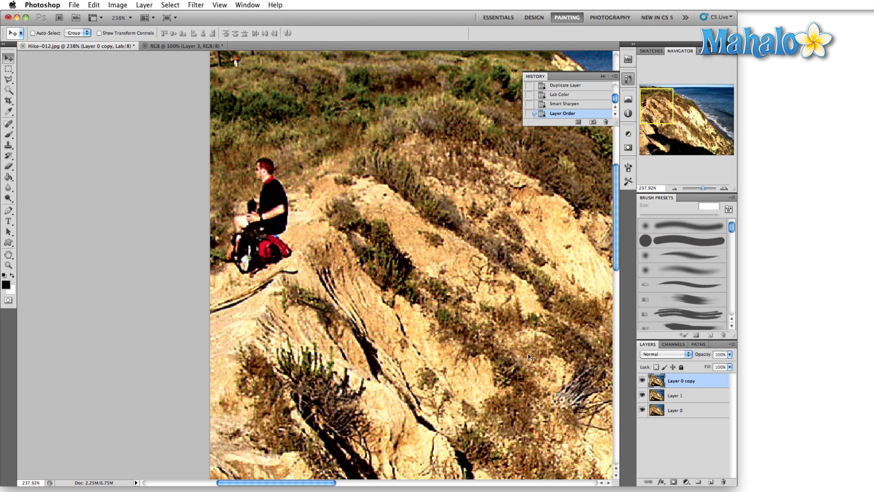
scroll(443, 301, down, 2)
scroll(434, 297, up, 1)
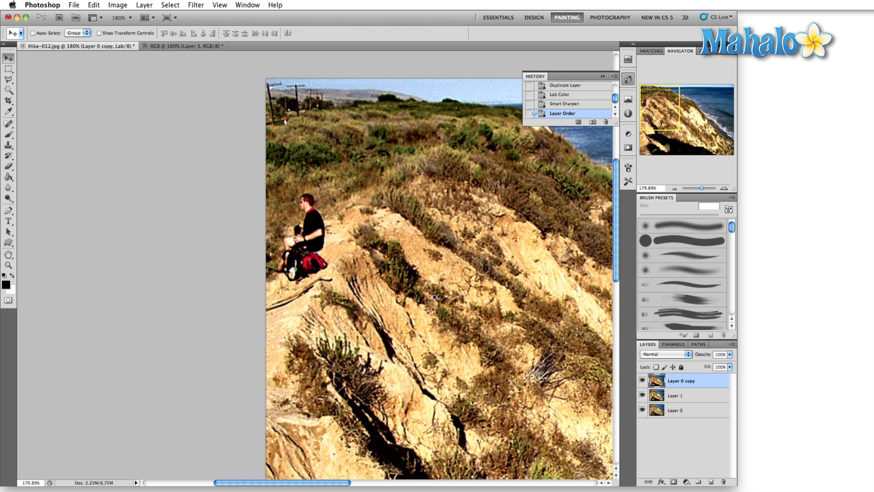
scroll(434, 297, up, 1)
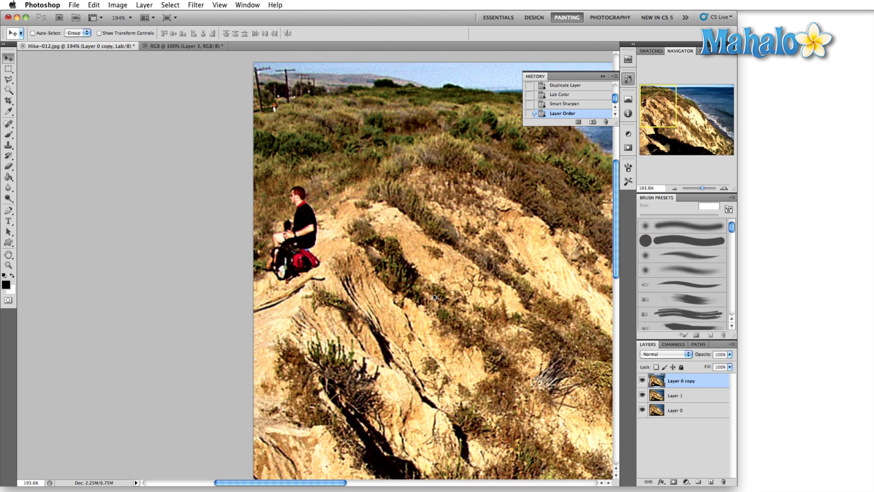
Step: View at 100%, show only Layer 0, duplicate it, and select its a channel
key(z)
key(ctrl+1)
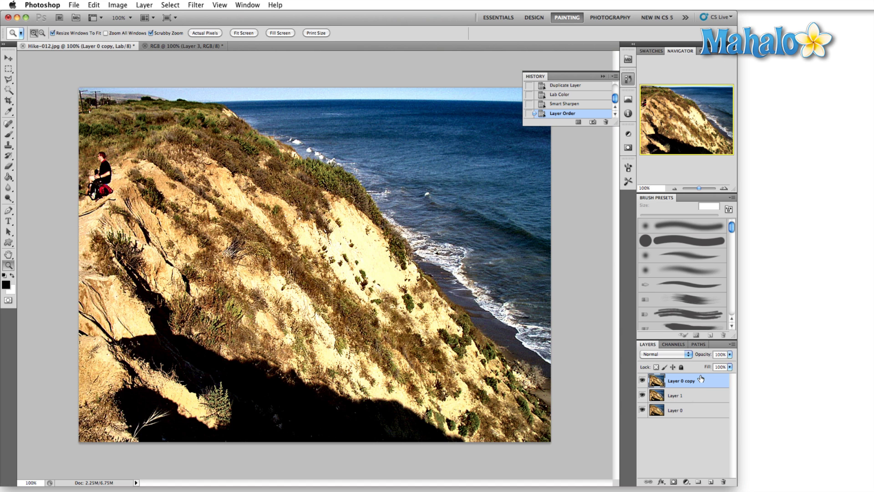
click(697, 410)
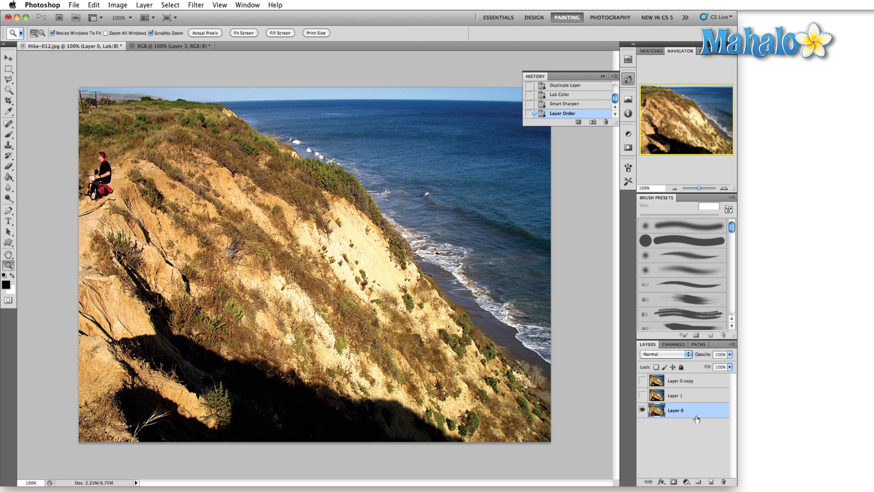
key(ctrl+j)
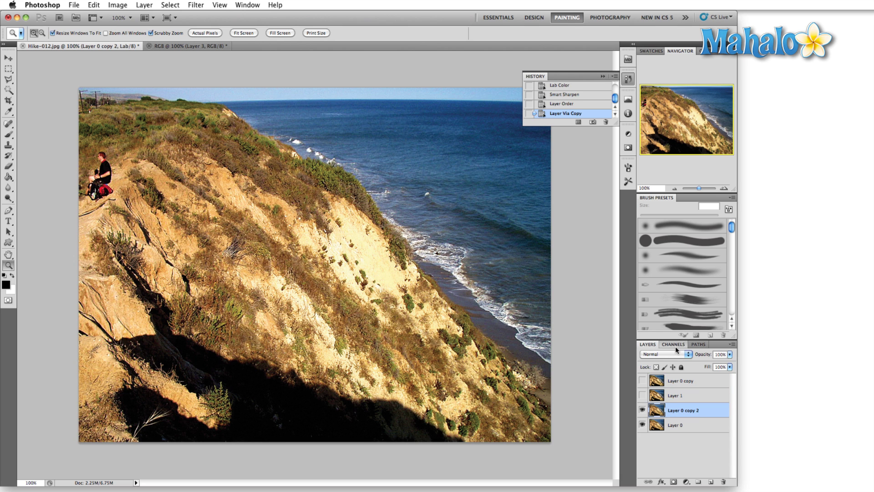
click(675, 346)
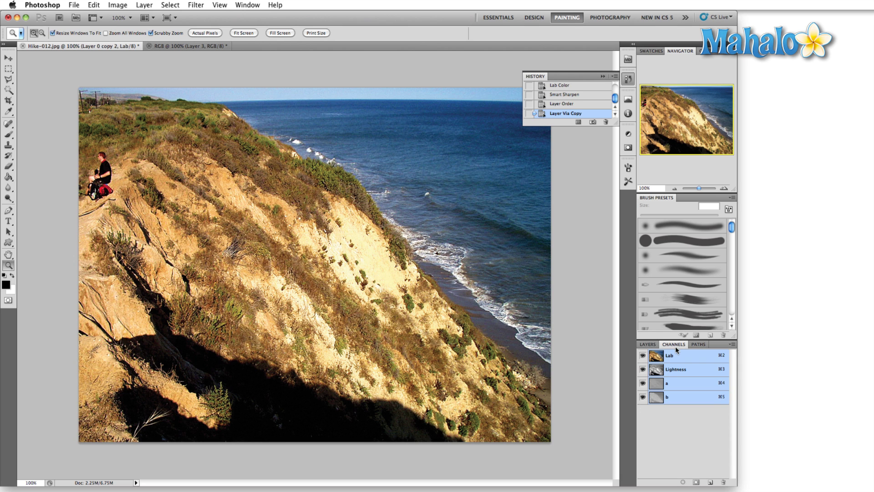
click(677, 388)
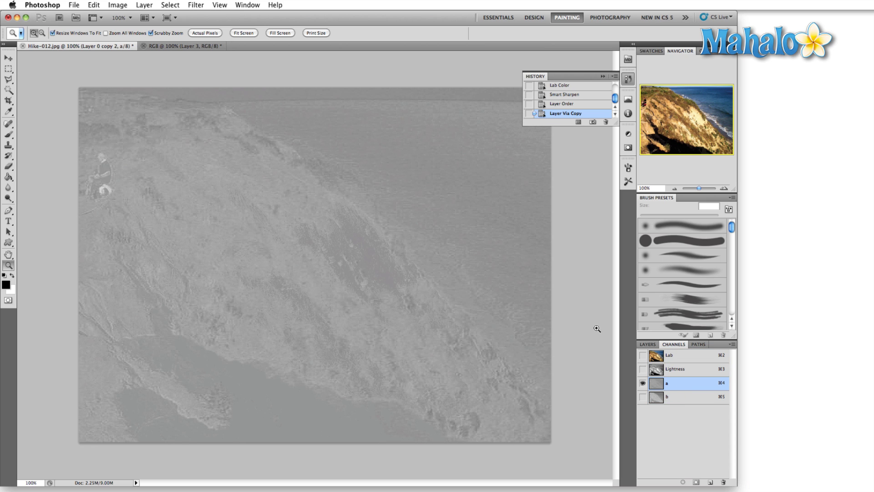
Step: Steepen the a channel curve by moving both endpoints inward
click(118, 5)
mouse_move(133, 33)
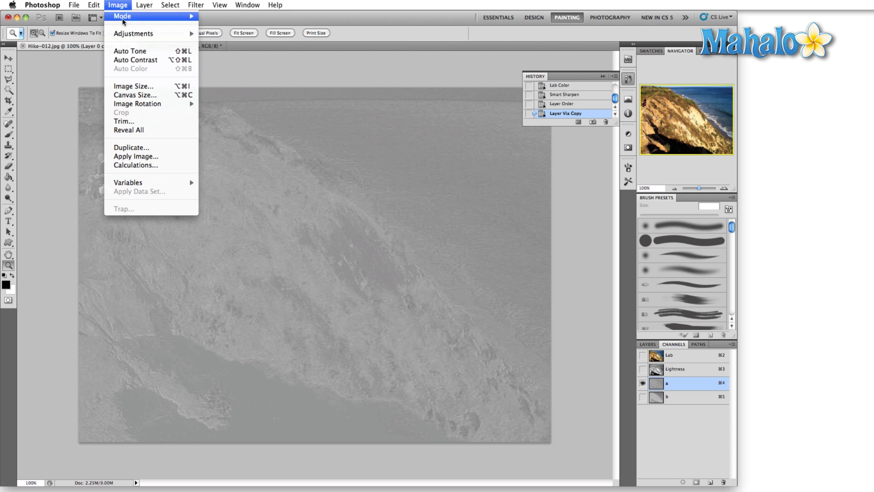
click(225, 55)
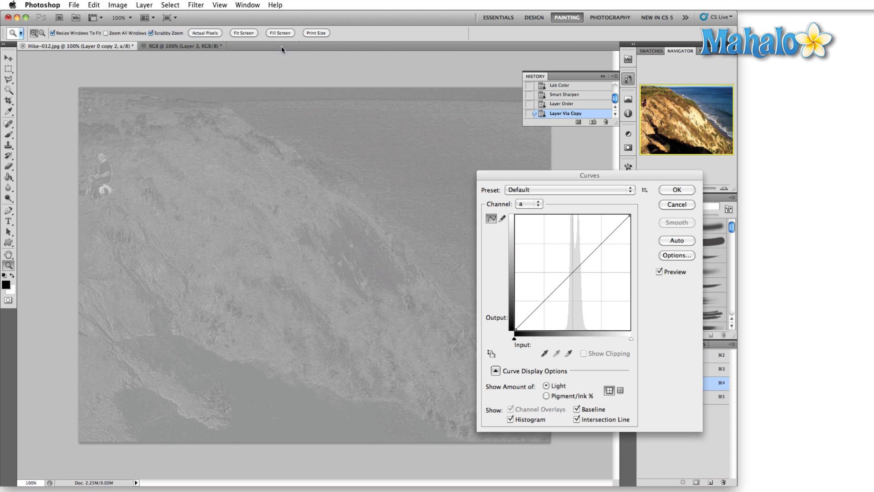
drag(542, 177, 453, 117)
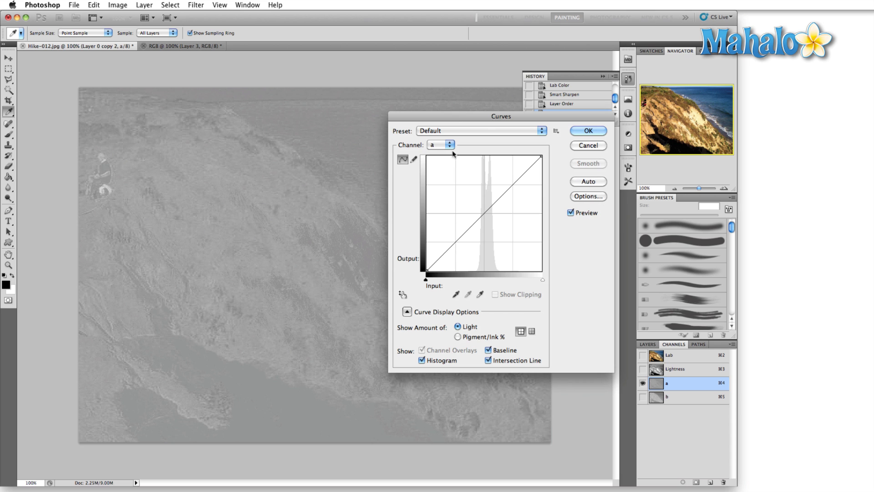
drag(423, 268, 449, 270)
drag(541, 158, 516, 155)
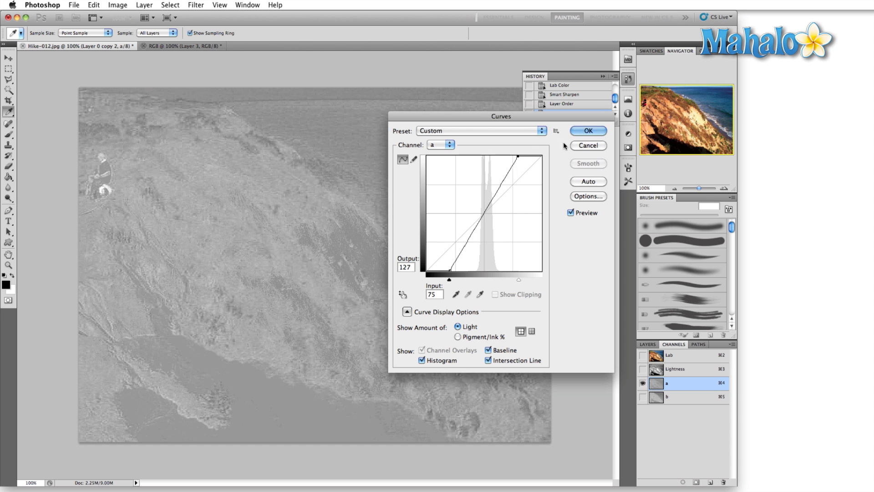
click(588, 130)
key(z)
Step: Steepen the b channel curve the same way to intensify yellows and blues
click(686, 396)
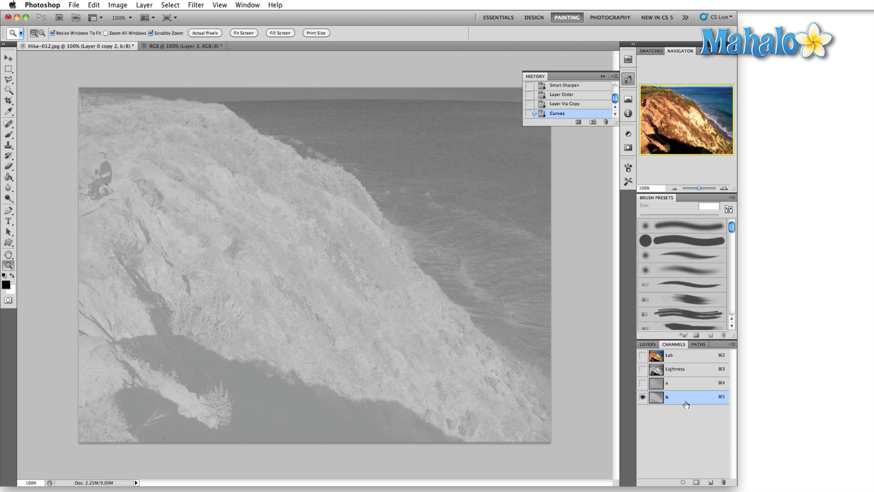
key(ctrl+m)
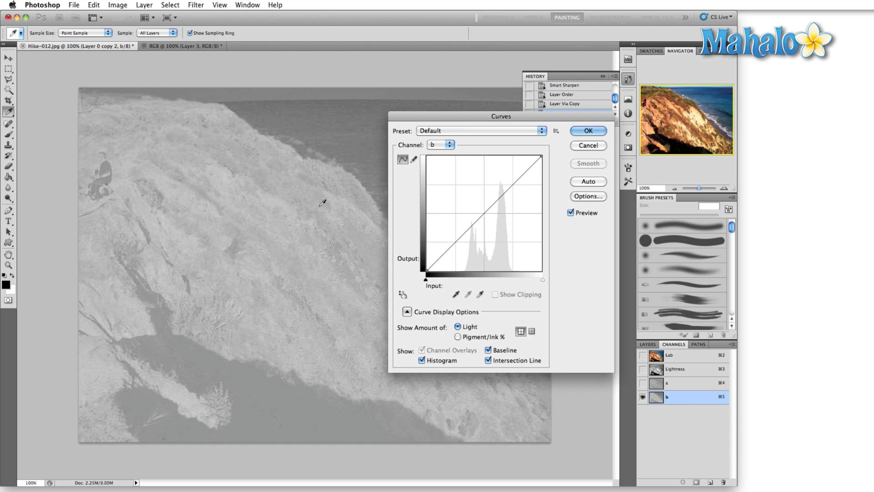
mouse_move(427, 270)
mouse_down()
mouse_move(461, 270)
mouse_move(451, 271)
mouse_up()
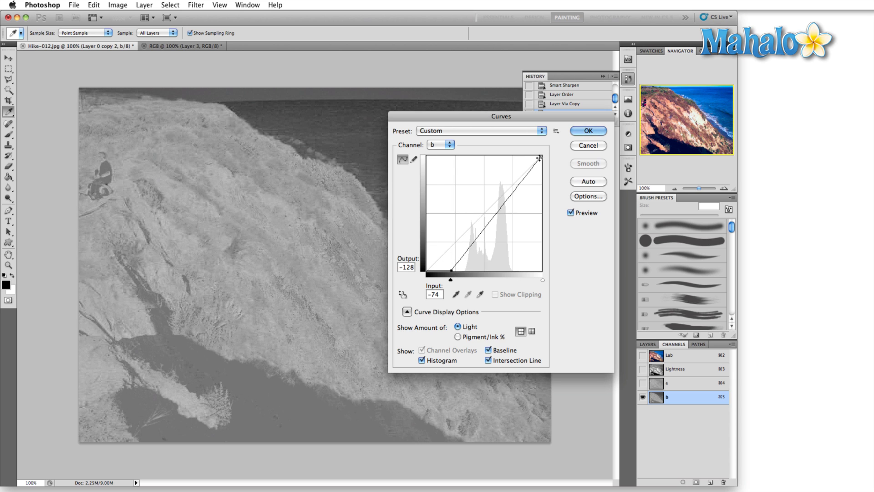
drag(542, 156, 516, 152)
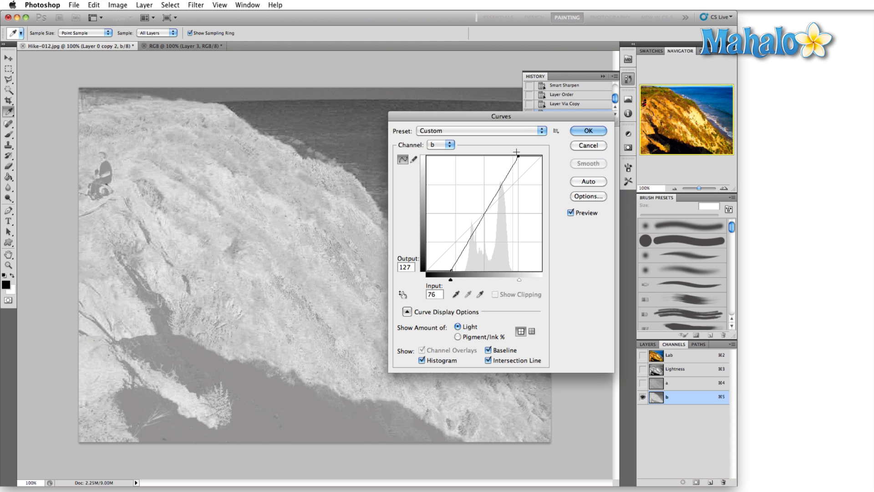
click(582, 130)
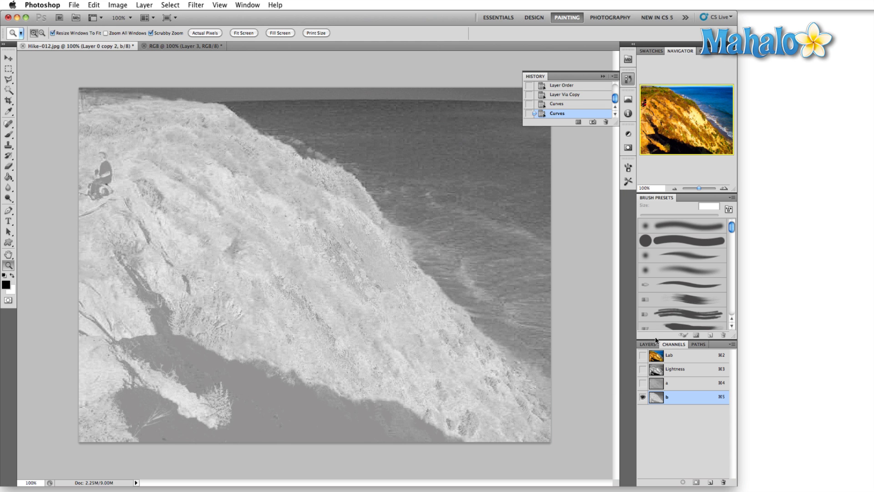
Step: Set Layer 0 copy 2 to 59% opacity, hide it, and select Layer 0
click(692, 358)
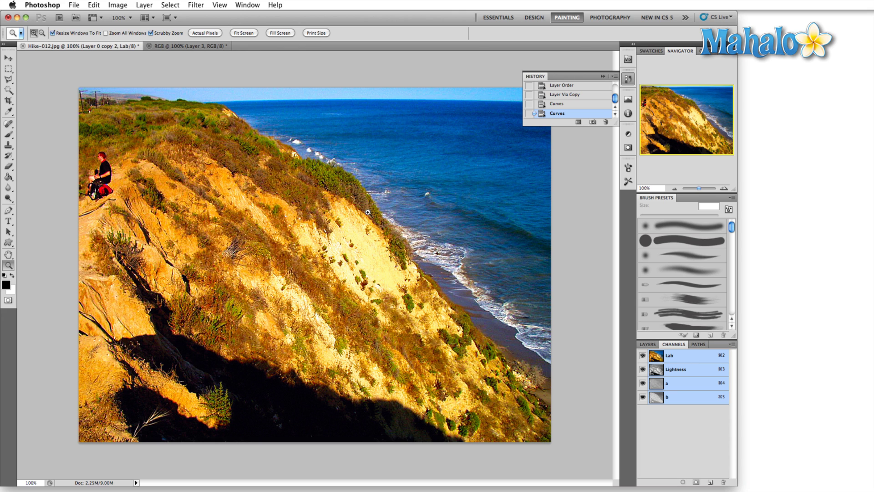
click(652, 345)
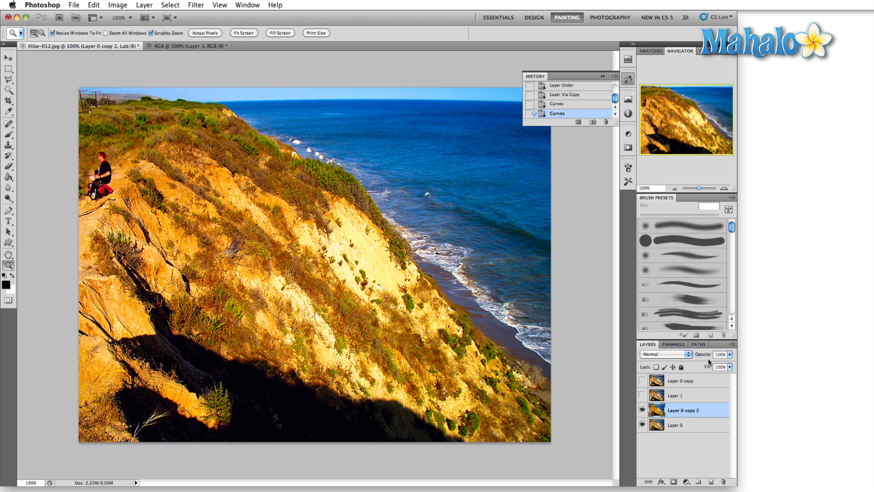
drag(729, 357, 694, 367)
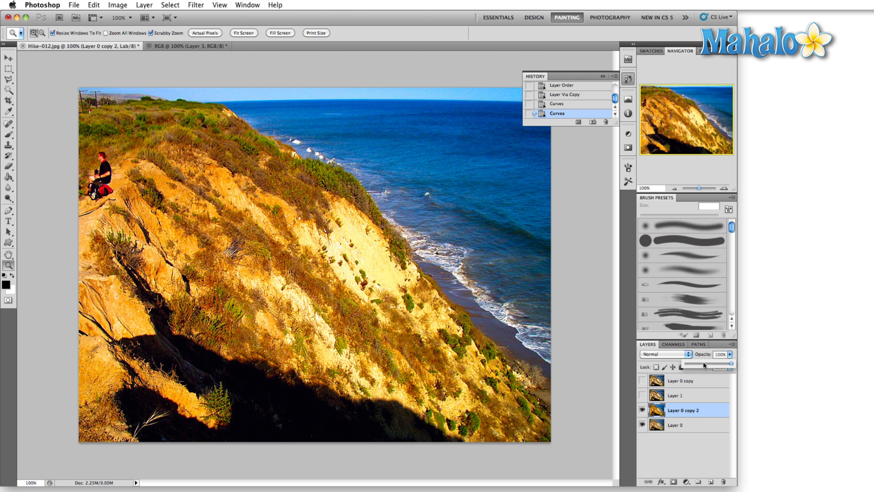
drag(693, 367, 707, 367)
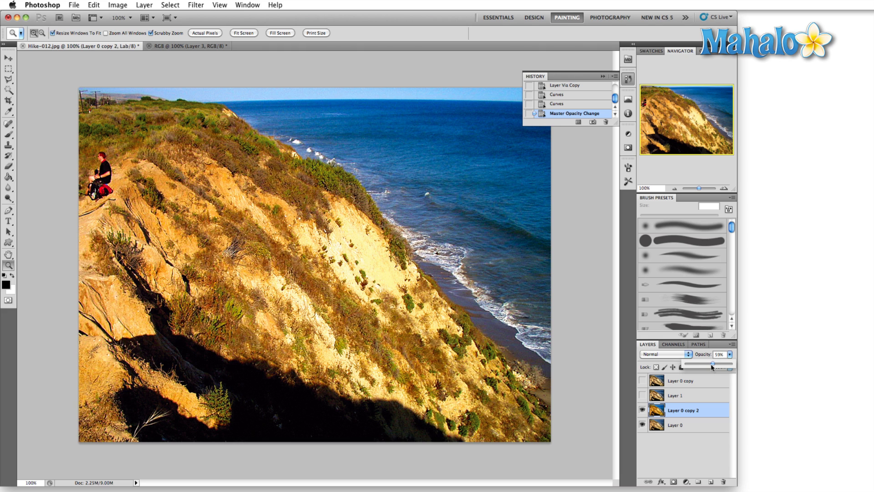
drag(712, 367, 712, 366)
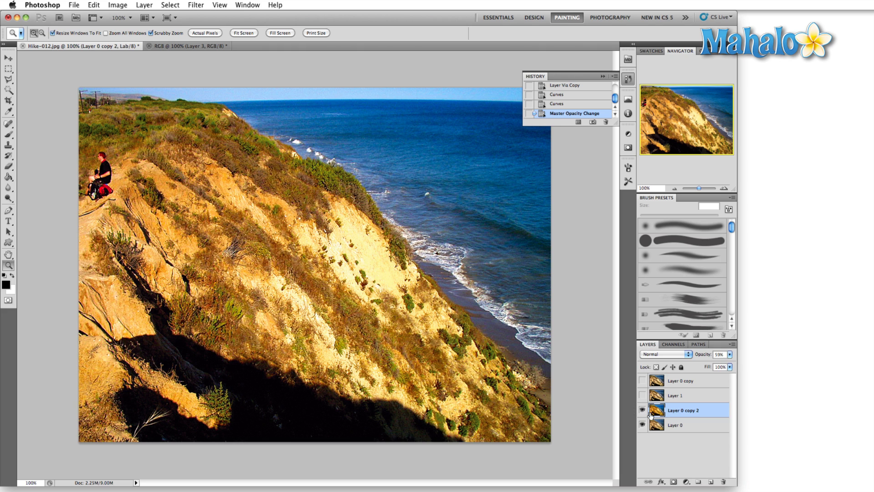
click(642, 410)
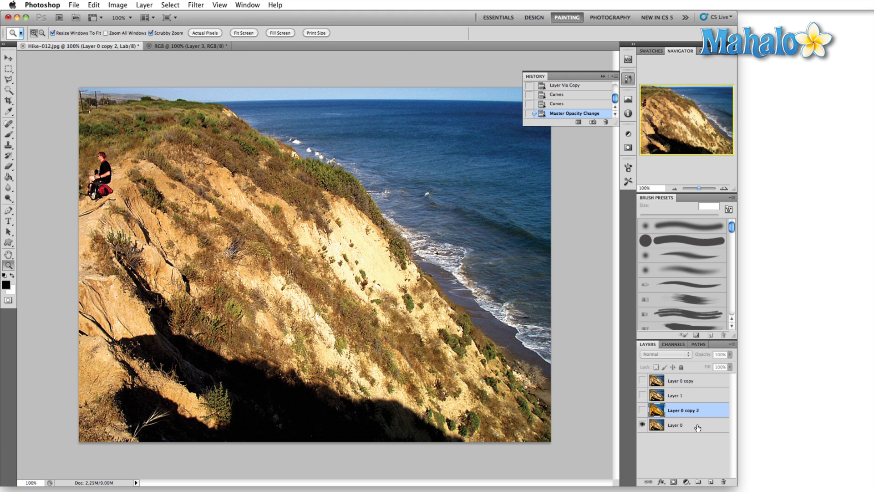
click(698, 427)
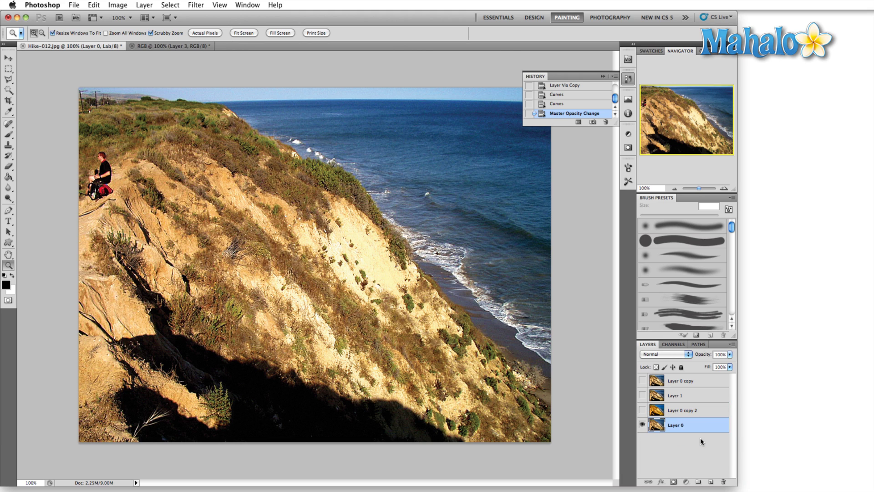
Step: Duplicate Layer 0 and flatten the copy's a channel curve by pulling its endpoints inward
key(ctrl+j)
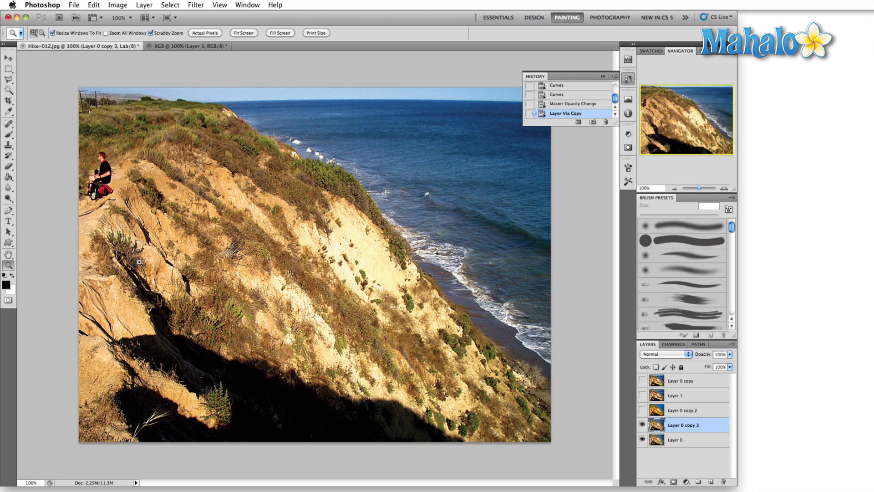
click(674, 344)
click(680, 384)
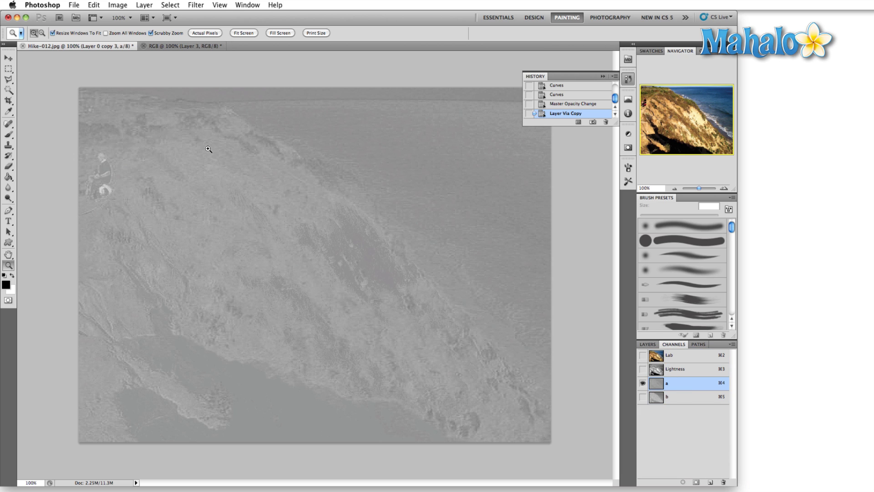
key(ctrl+m)
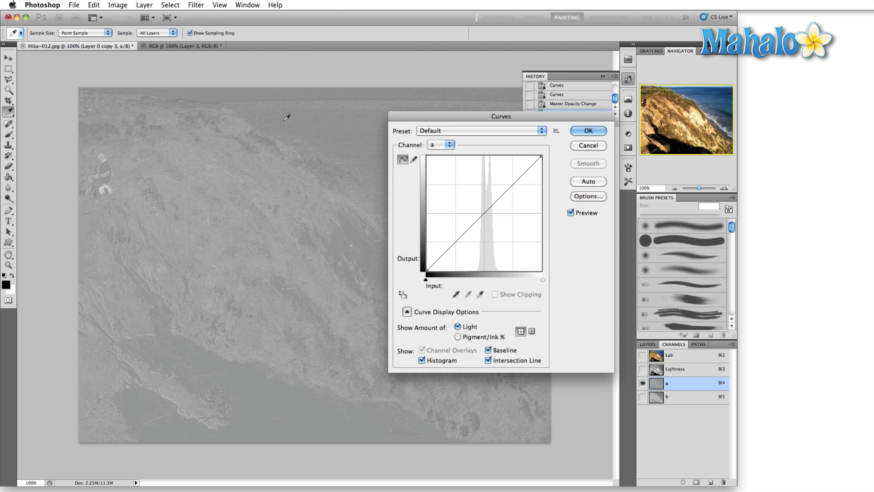
click(426, 270)
key(Up)
key(Up)
key(Up)
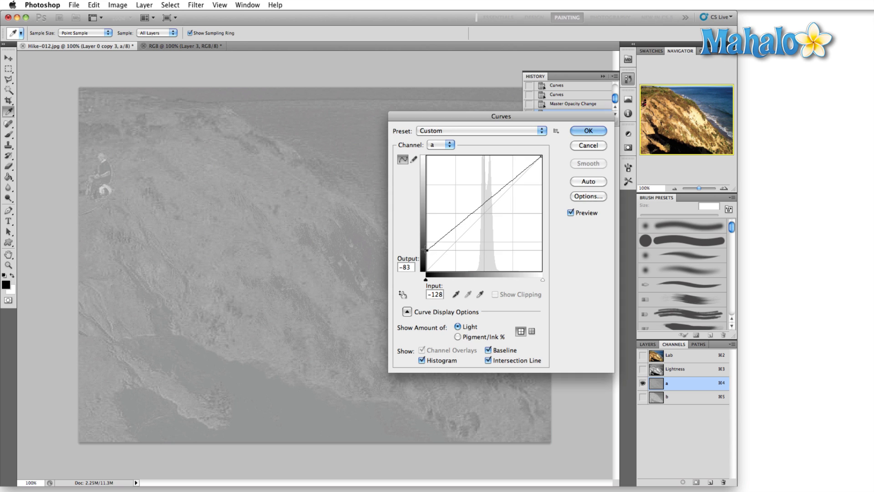
drag(424, 259, 427, 245)
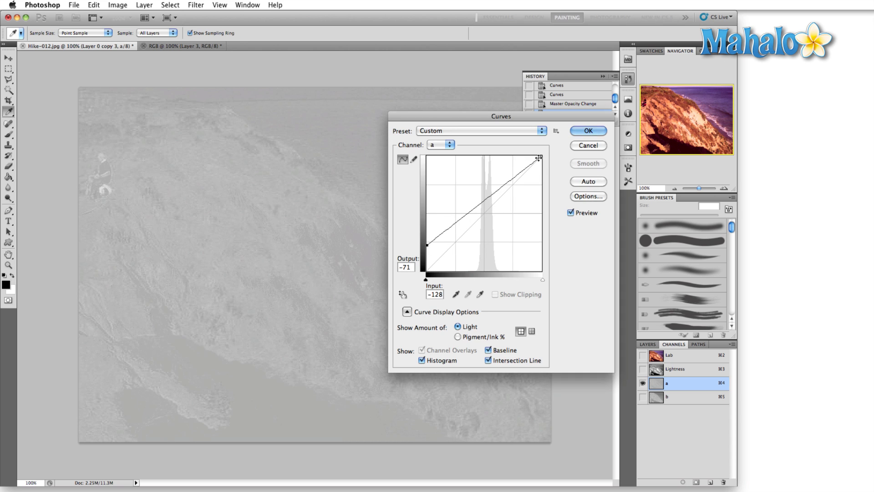
drag(542, 157, 542, 178)
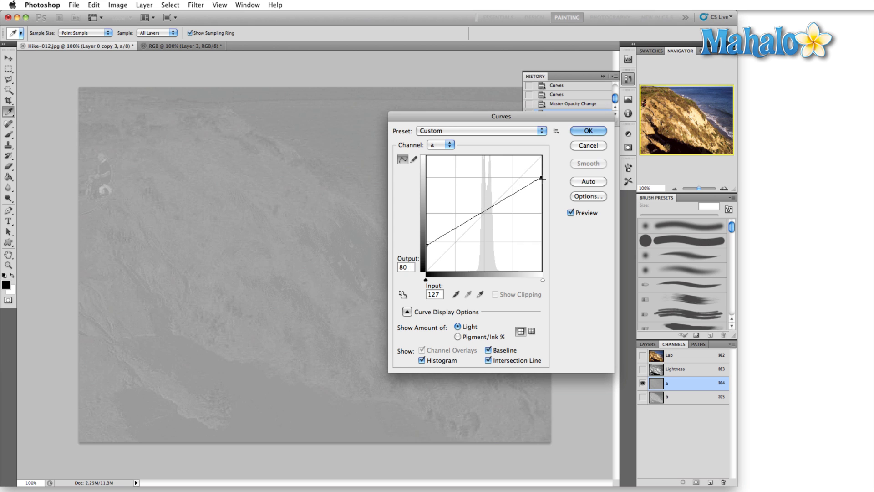
click(581, 132)
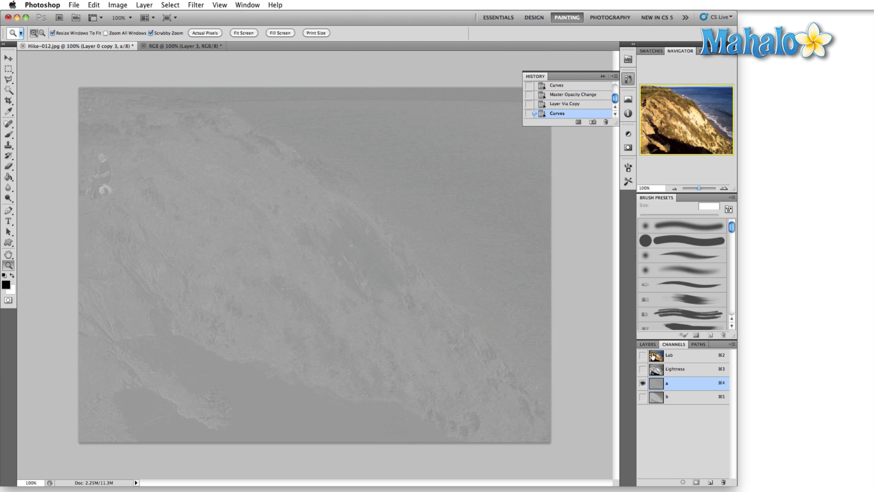
Step: Flatten the b channel curve the same way and return to the composite view
click(678, 399)
key(super+m)
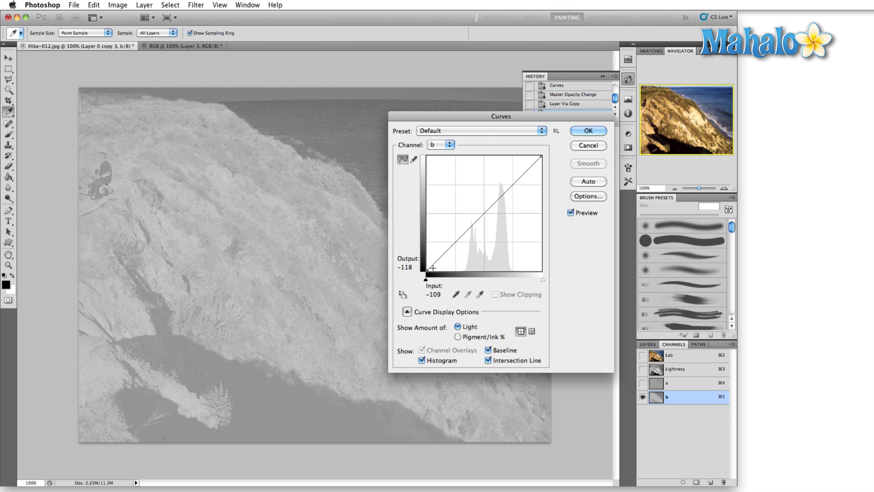
drag(426, 271, 427, 244)
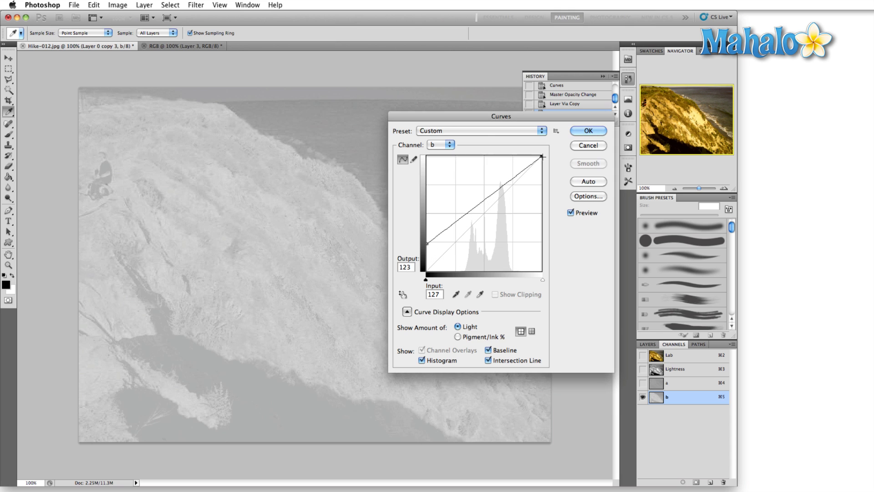
drag(541, 156, 545, 182)
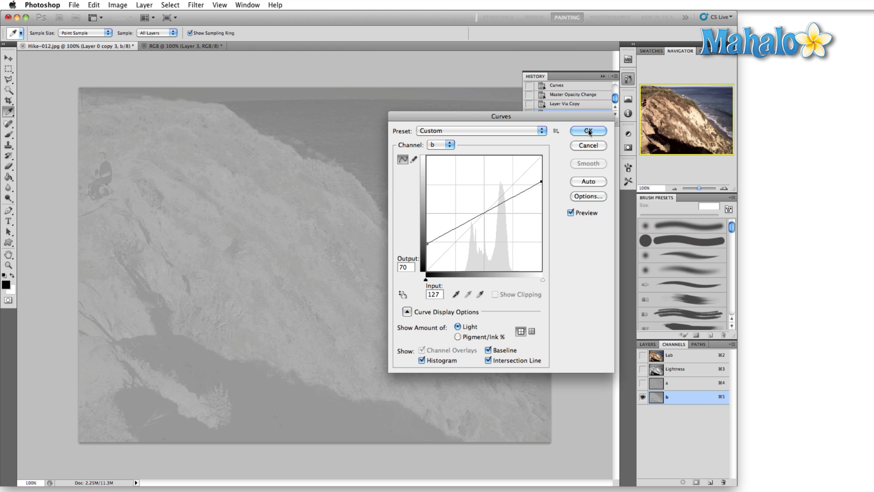
click(588, 131)
key(z)
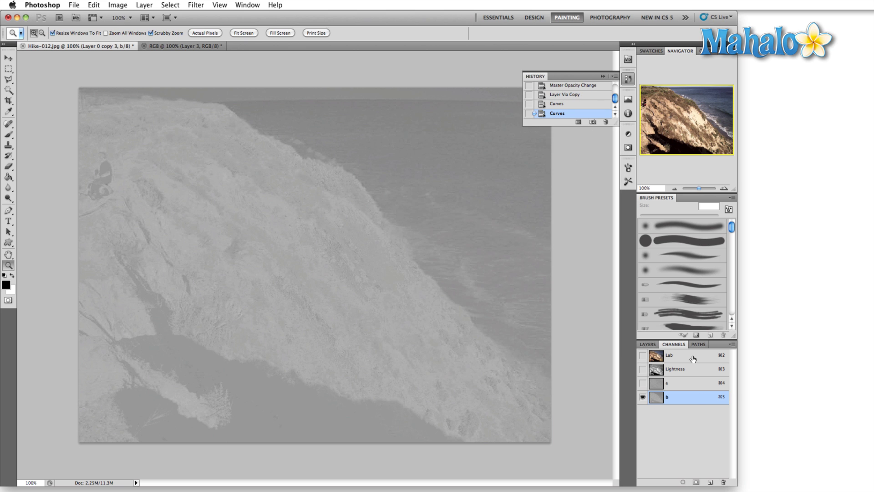
click(693, 357)
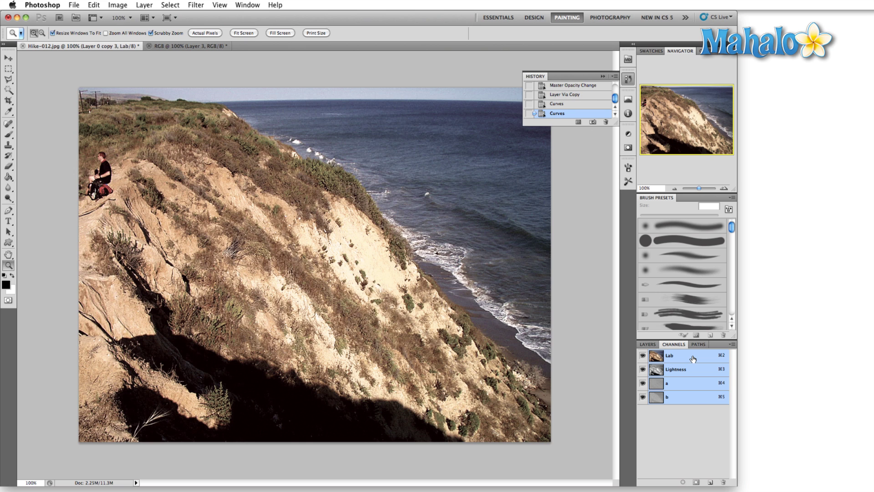
Step: Lower Layer 0 copy 3's opacity to 59% so the muted colours blend with the original
click(653, 345)
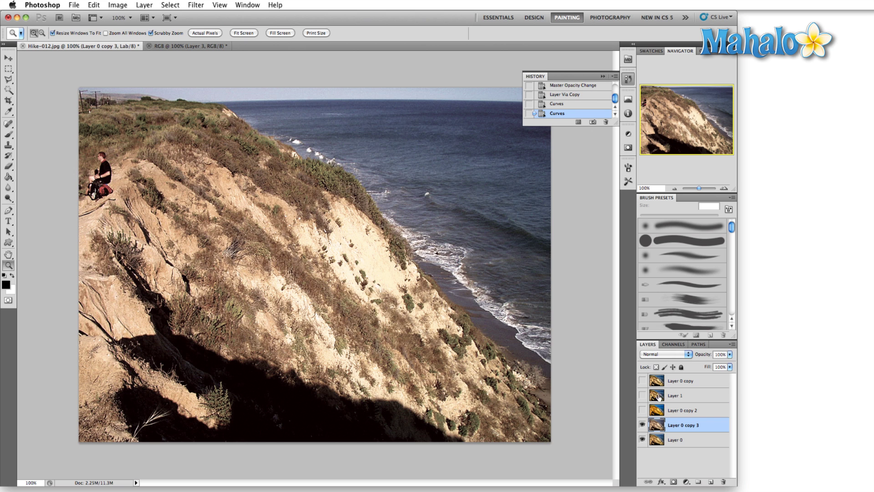
click(729, 354)
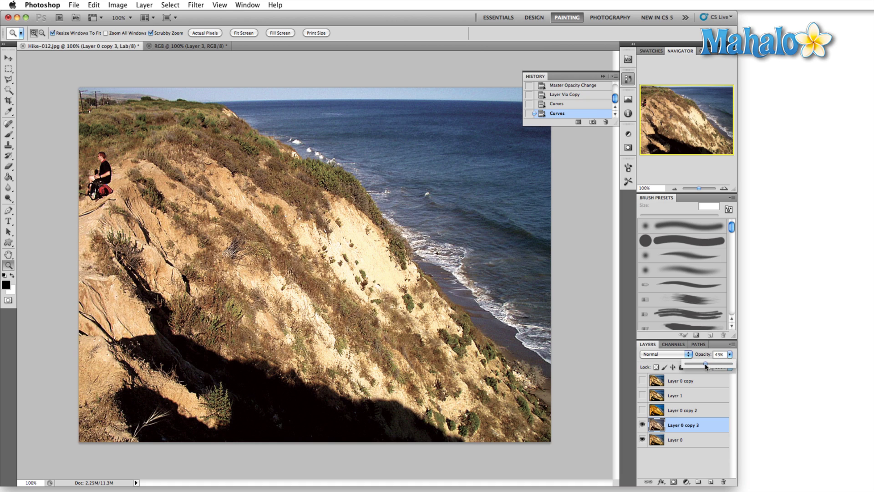
drag(705, 364, 712, 368)
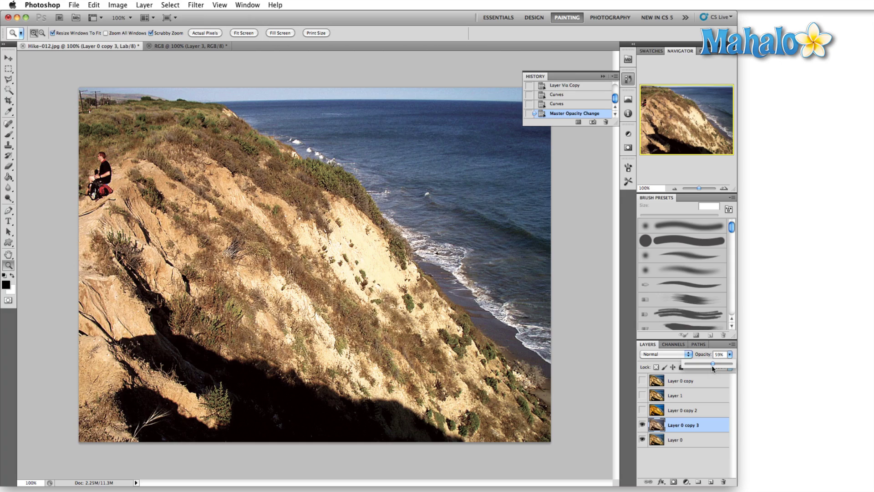